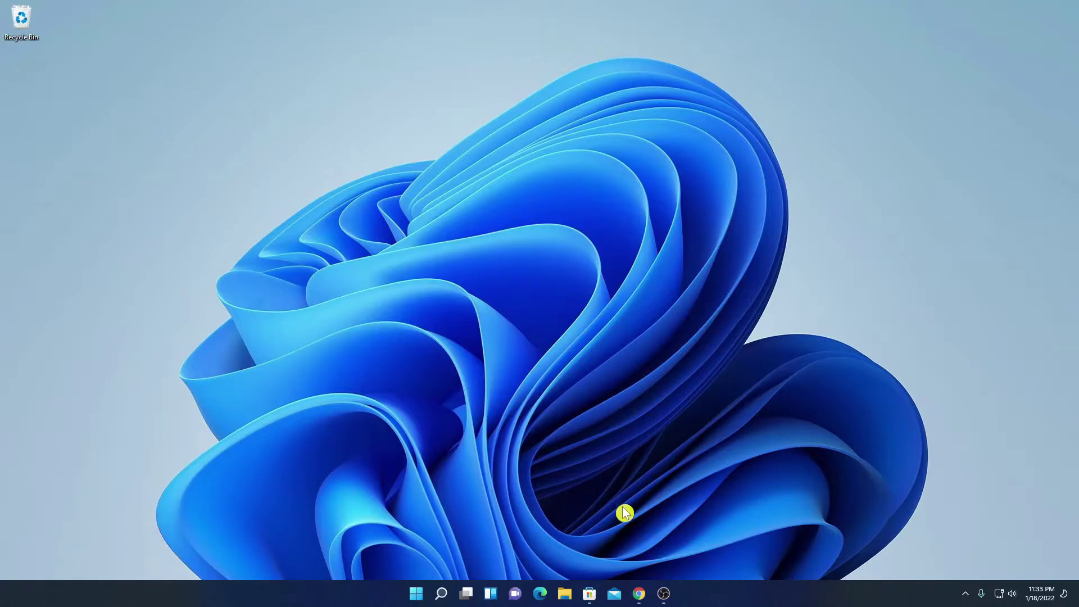
Open the 'GIMP - GNU Image Manipulation Program' result from Chrome's gimp search results.
click(637, 589)
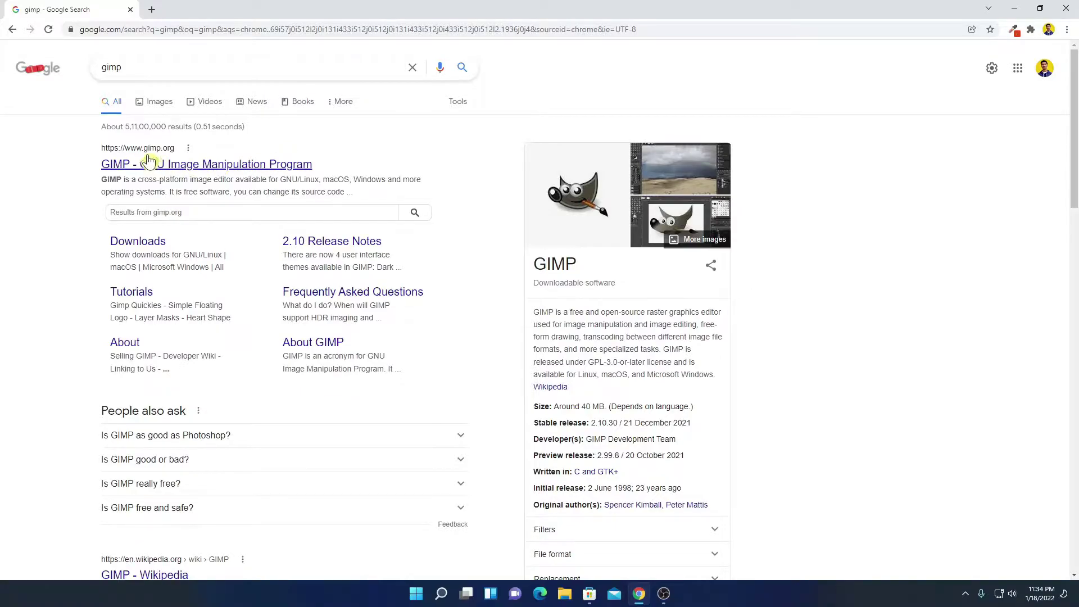
click(195, 164)
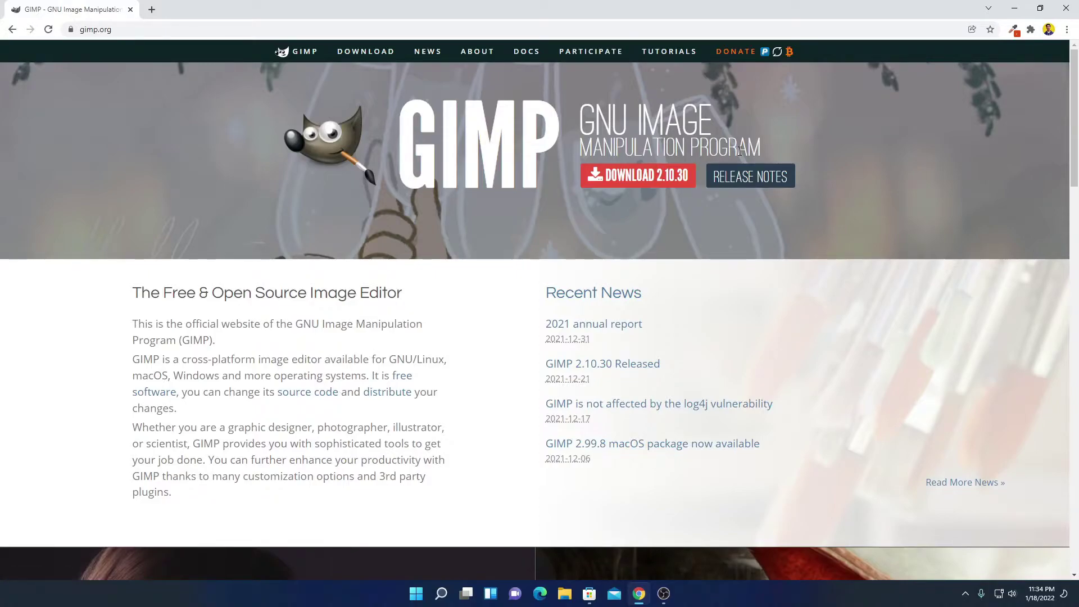
Download the GIMP 2.10.30 installer directly from the gimp.org downloads page.
click(661, 188)
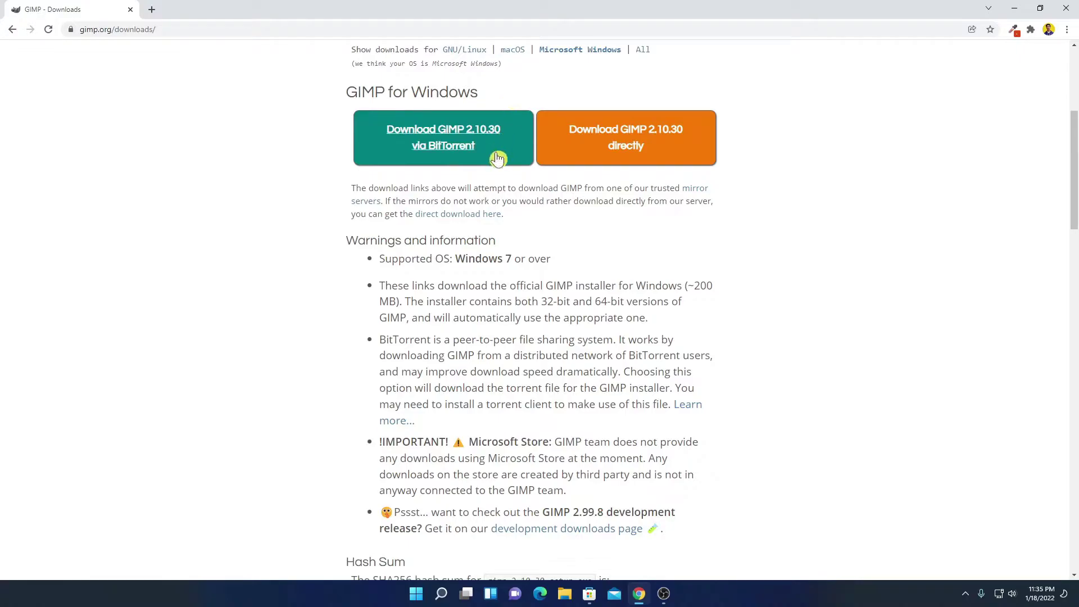
click(583, 147)
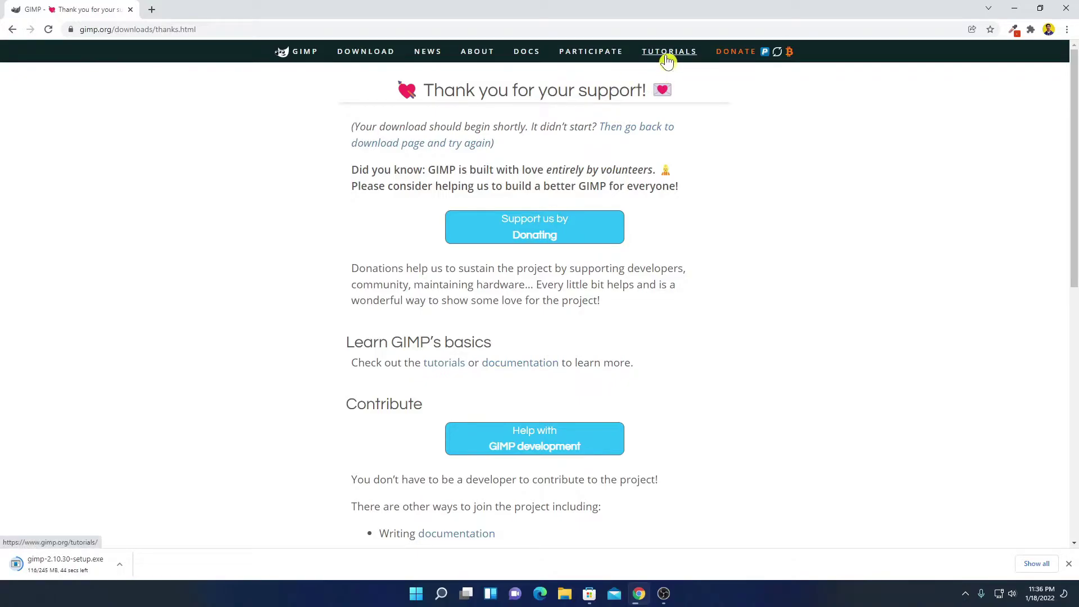
Open the GIMP Quickies tutorial from the Tutorials page and scroll through it.
click(667, 52)
scroll(674, 225, down, 20)
scroll(674, 213, up, 20)
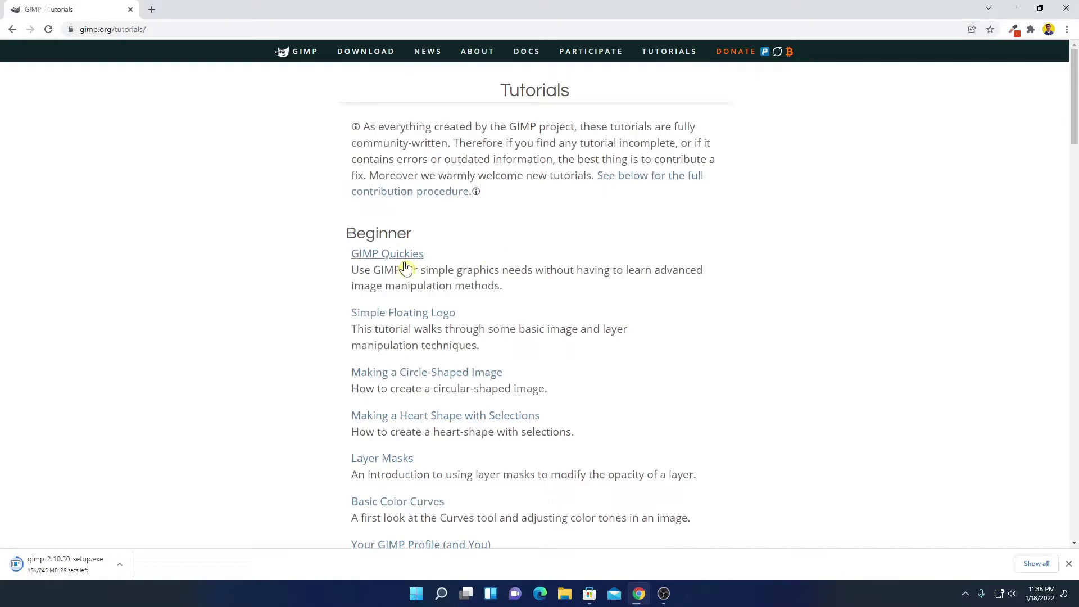
click(407, 257)
scroll(711, 213, down, 2)
scroll(713, 236, down, 6)
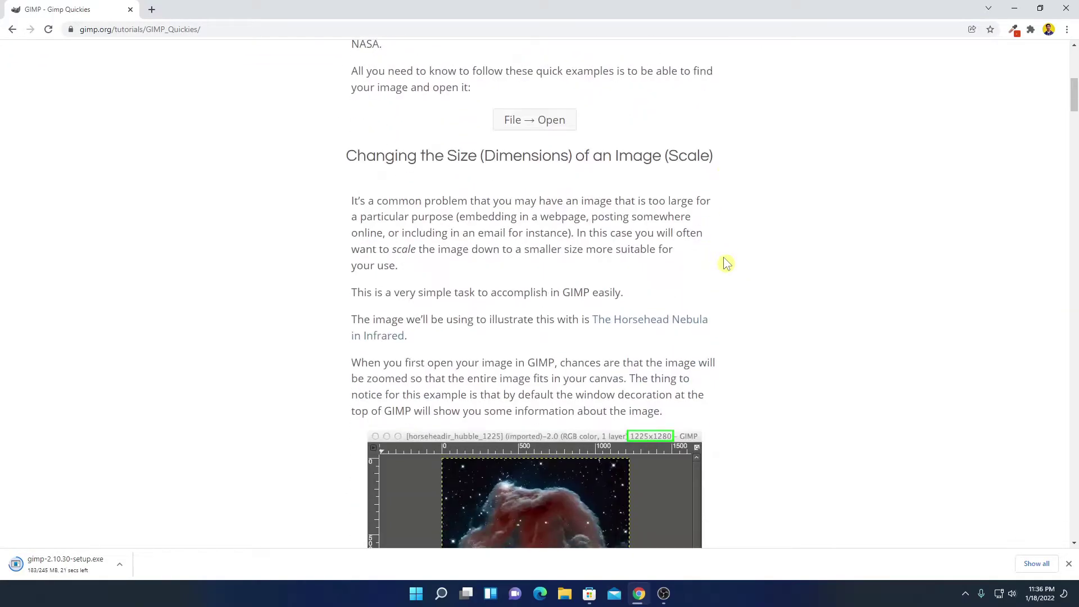
Run the finished gimp-2.10.30-setup.exe from Chrome's download bar.
scroll(726, 264, down, 2)
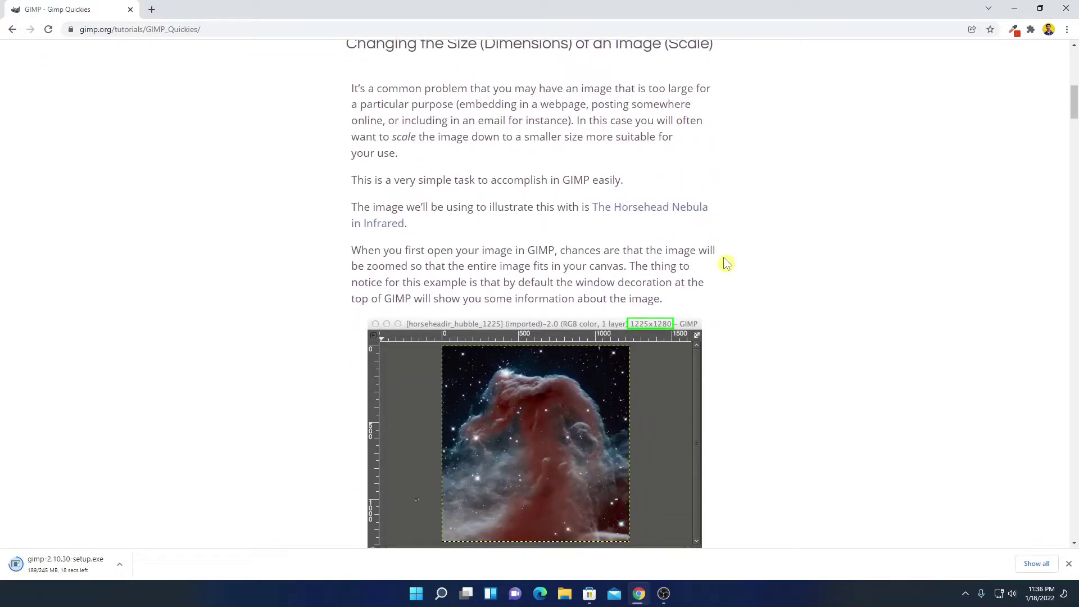
scroll(728, 262, down, 1)
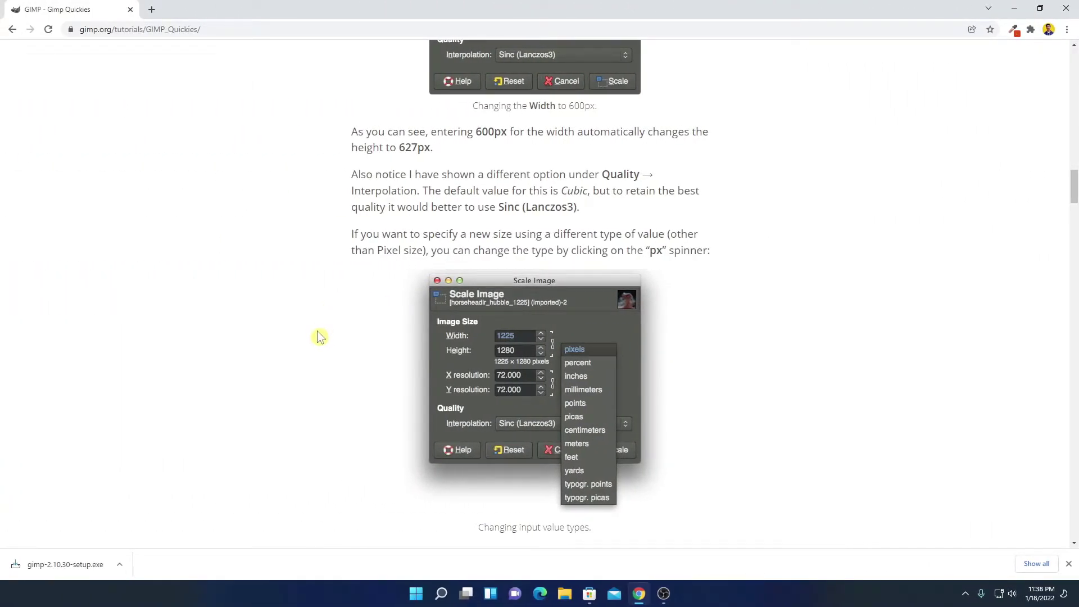
click(120, 564)
click(169, 491)
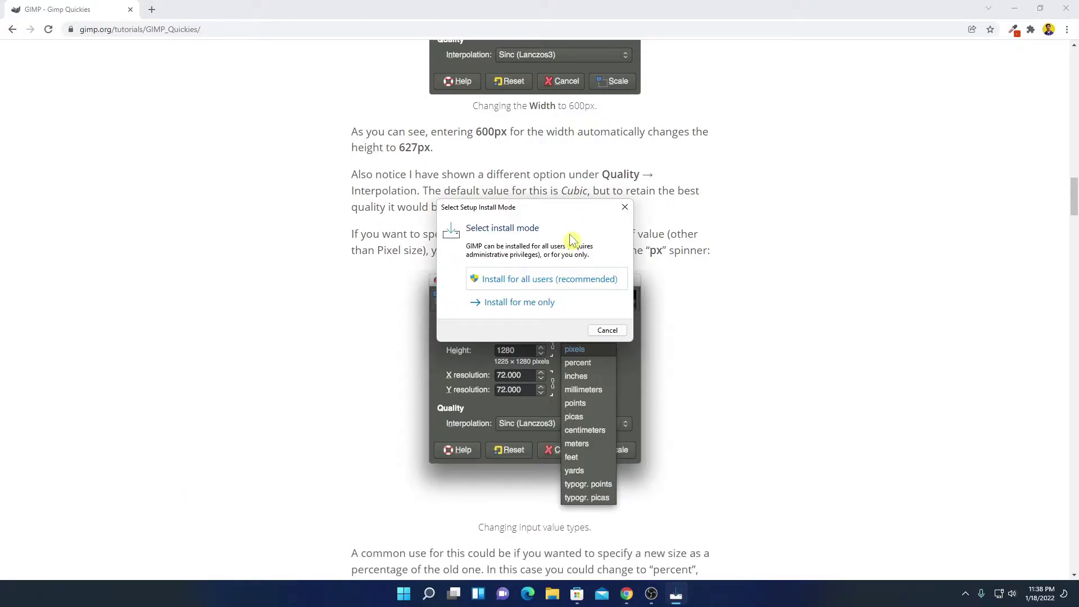
Minimize Chrome, choose Install for all users, and confirm English as the setup language.
click(1015, 7)
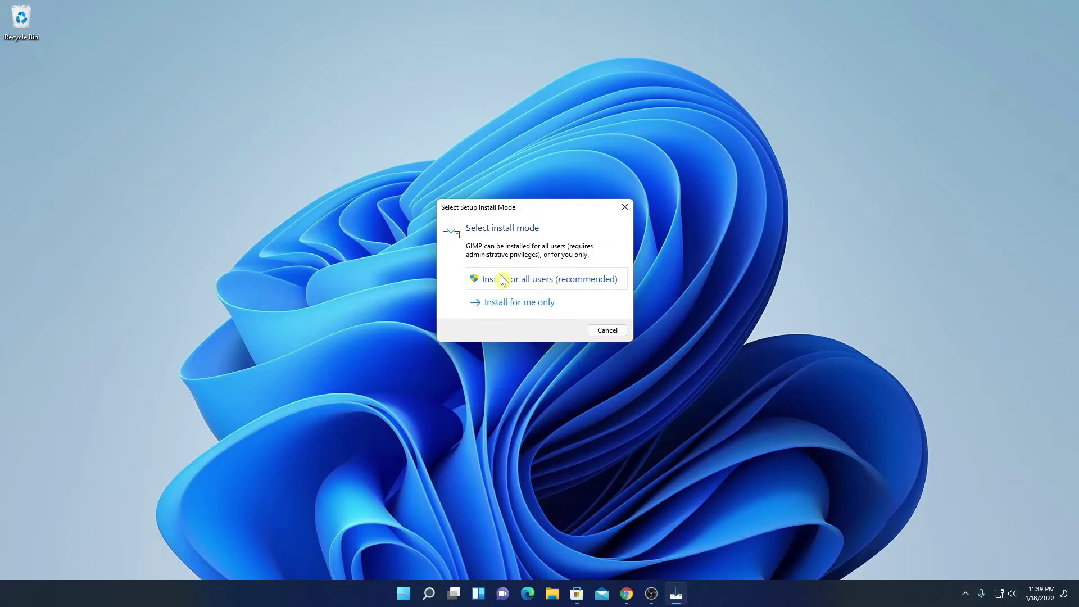
click(580, 283)
click(579, 294)
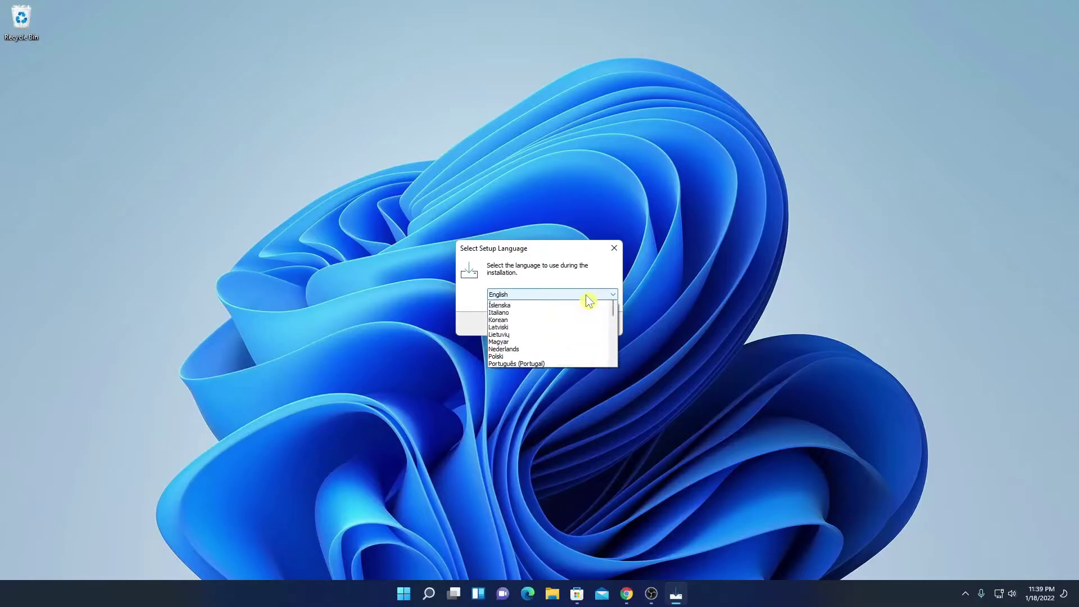
click(572, 305)
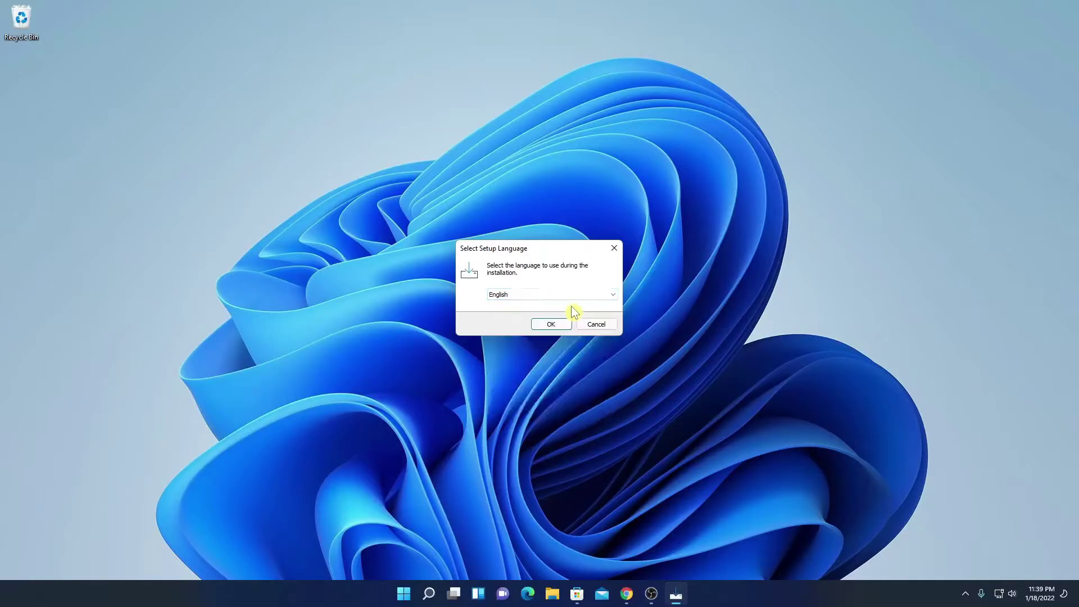
click(554, 326)
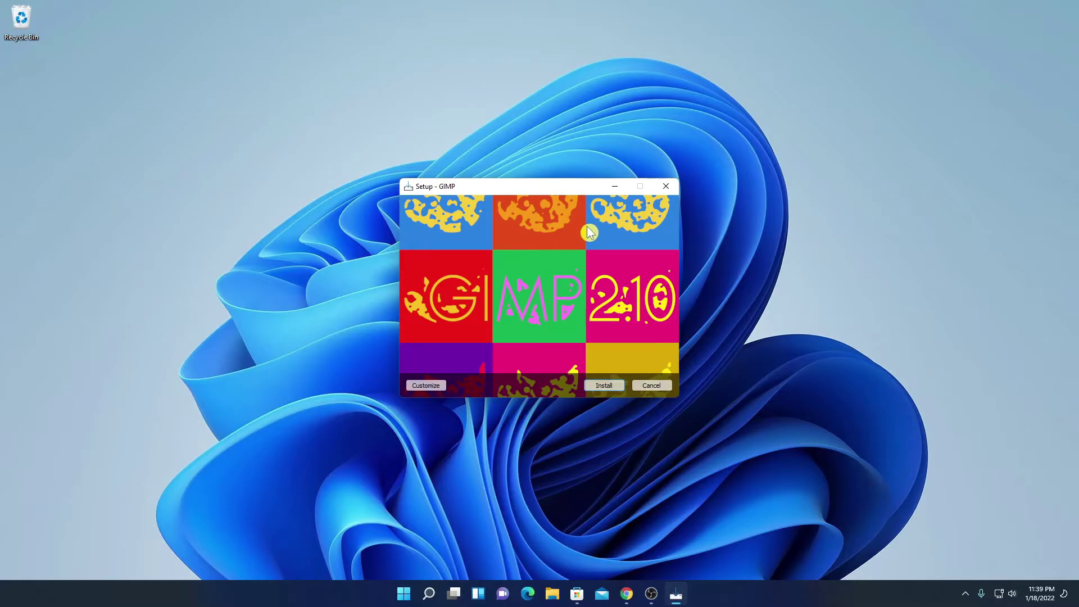
Choose Customize and accept the GNU GPL license agreement.
click(439, 388)
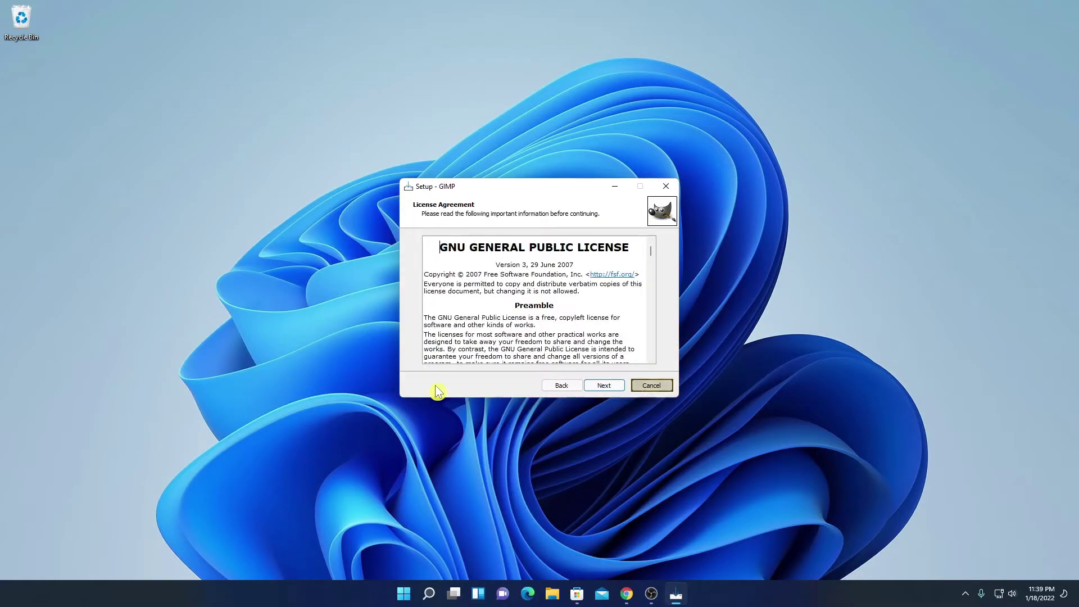
scroll(610, 289, down, 5)
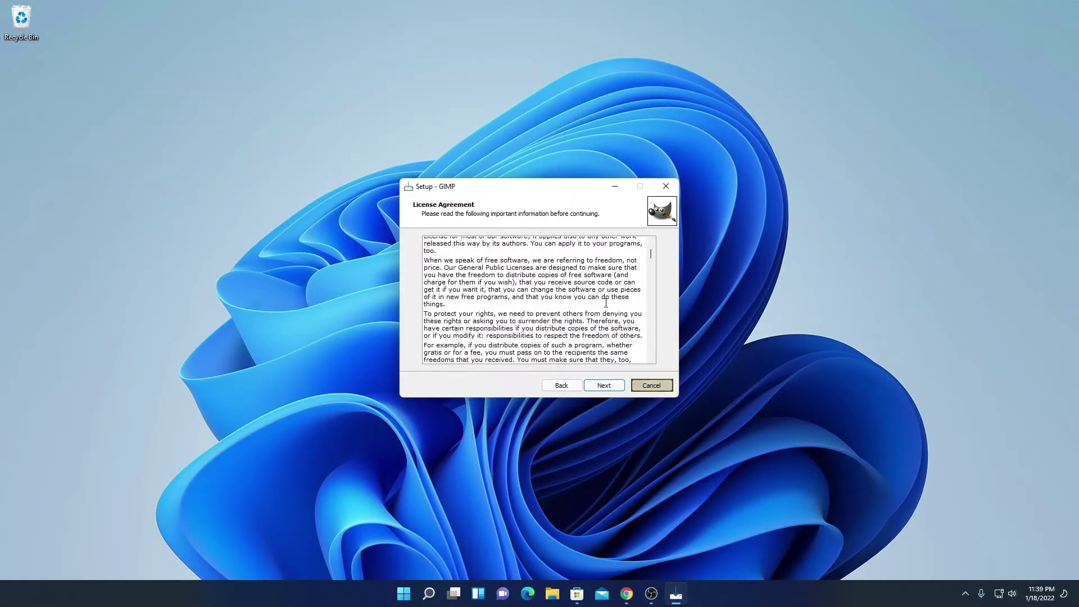
scroll(609, 306, down, 3)
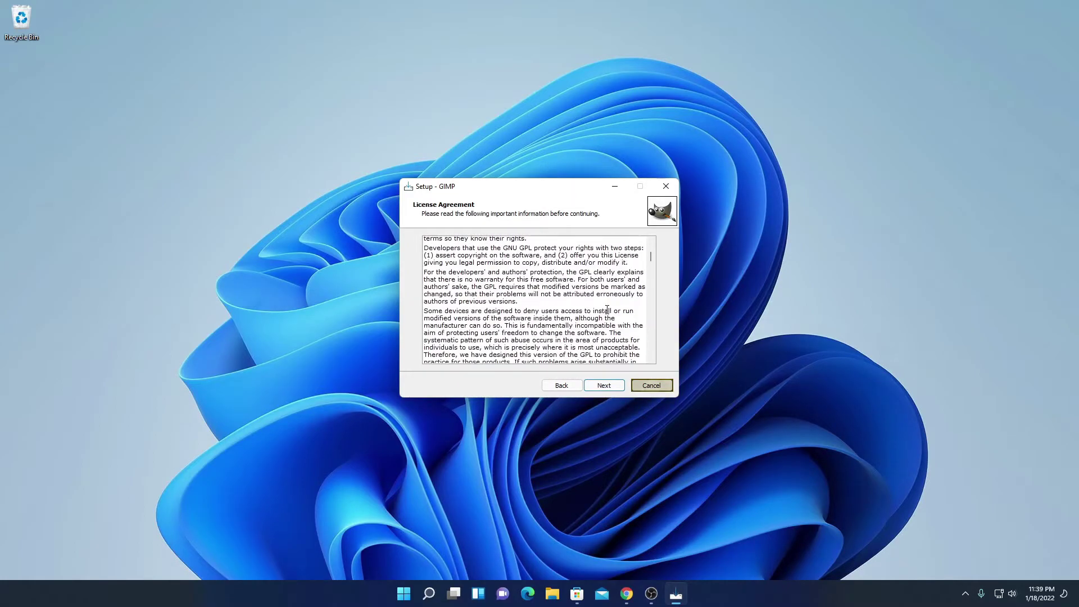
click(597, 389)
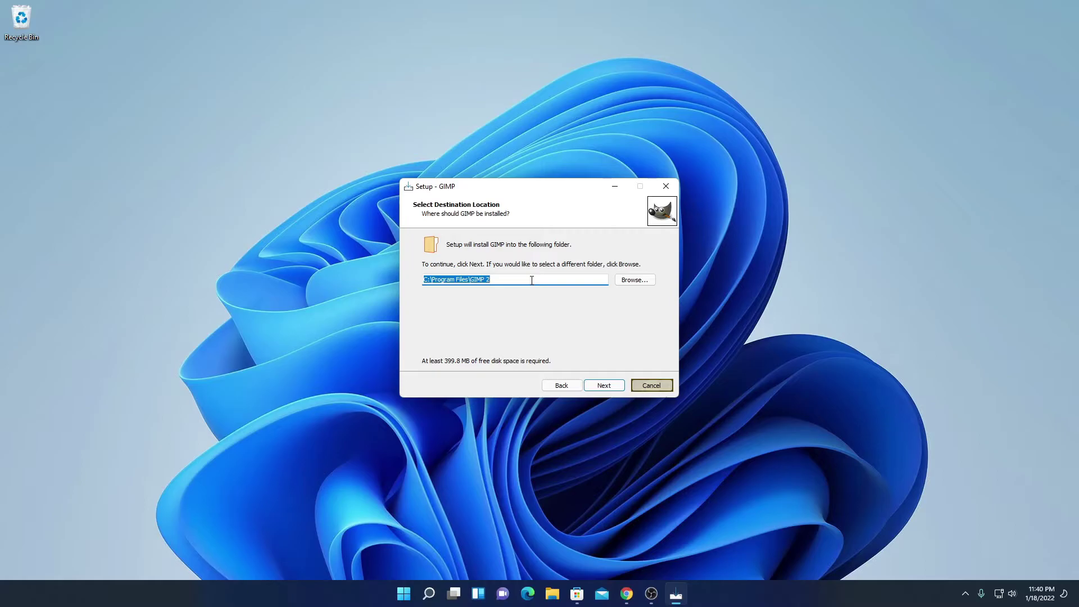
Keep C:\Program Files\GIMP 2 as the destination folder and continue.
click(639, 281)
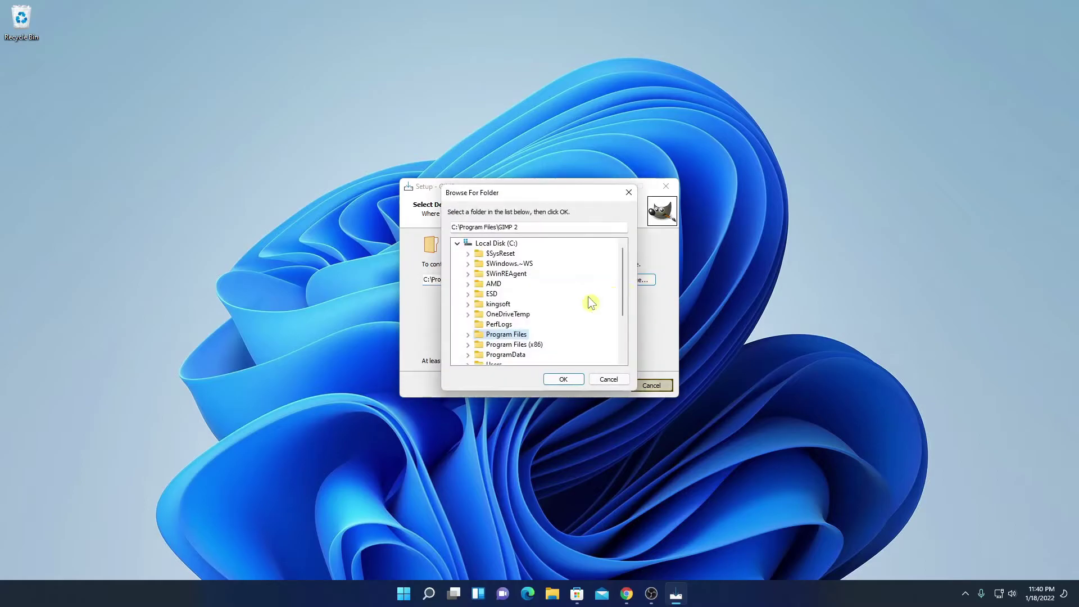
scroll(567, 306, down, 3)
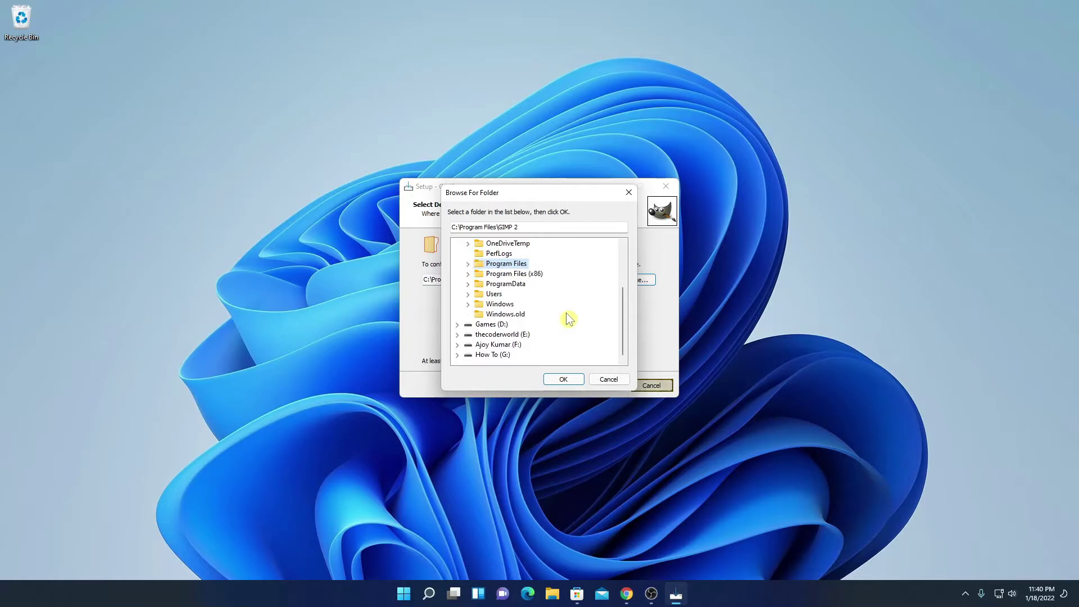
click(615, 383)
click(606, 386)
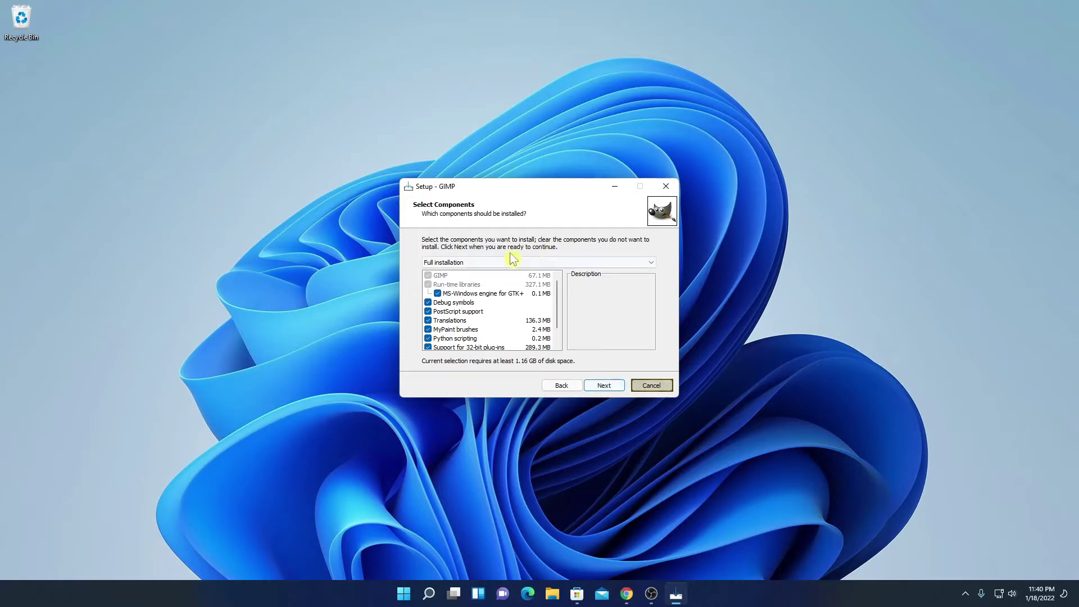
Keep Full installation as the installation type and continue.
click(646, 264)
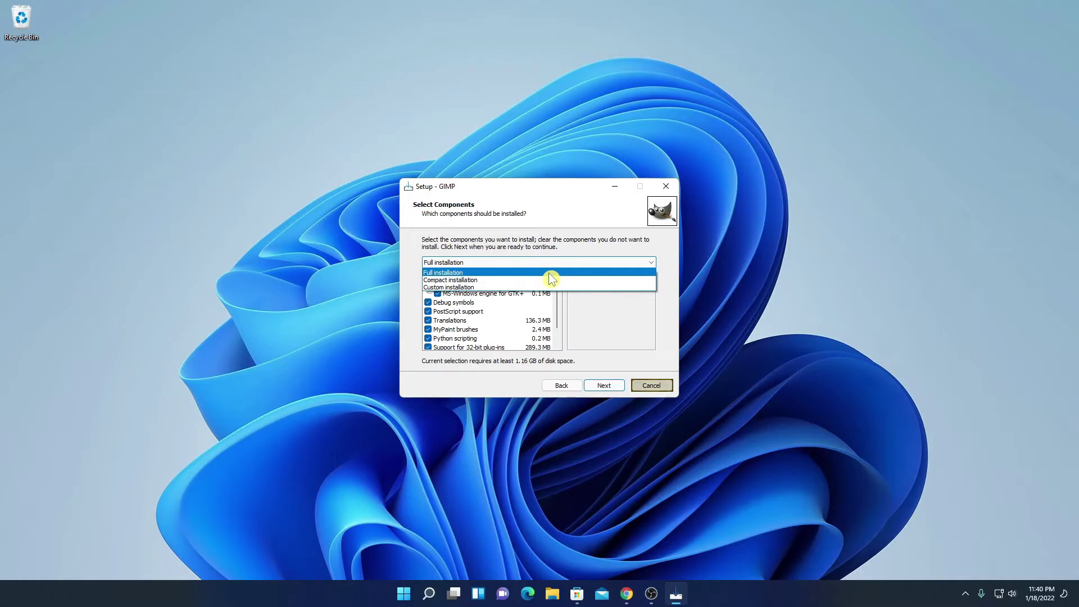
click(549, 274)
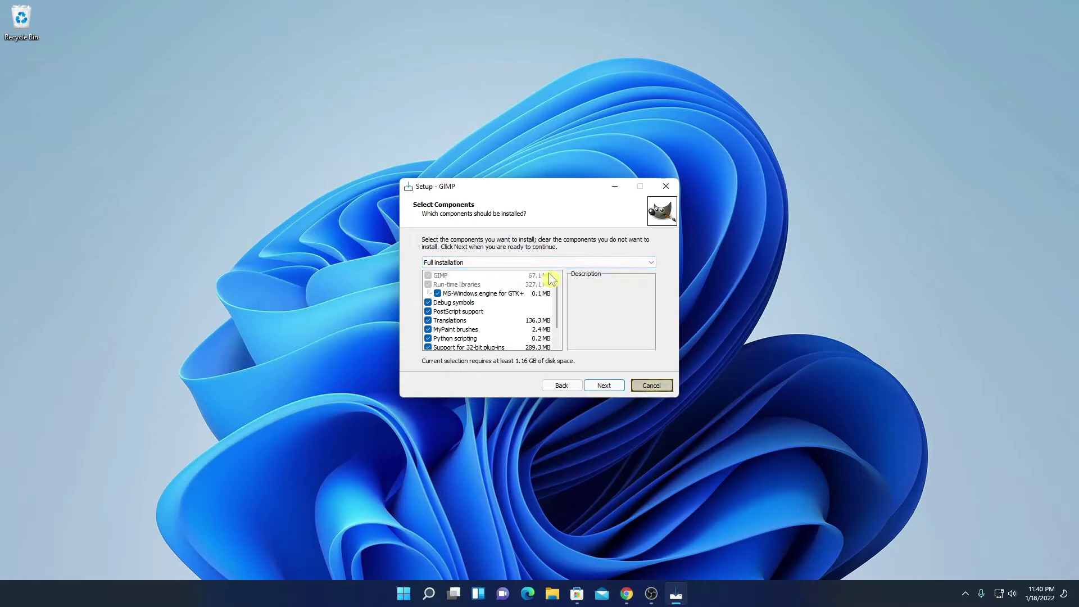
click(608, 386)
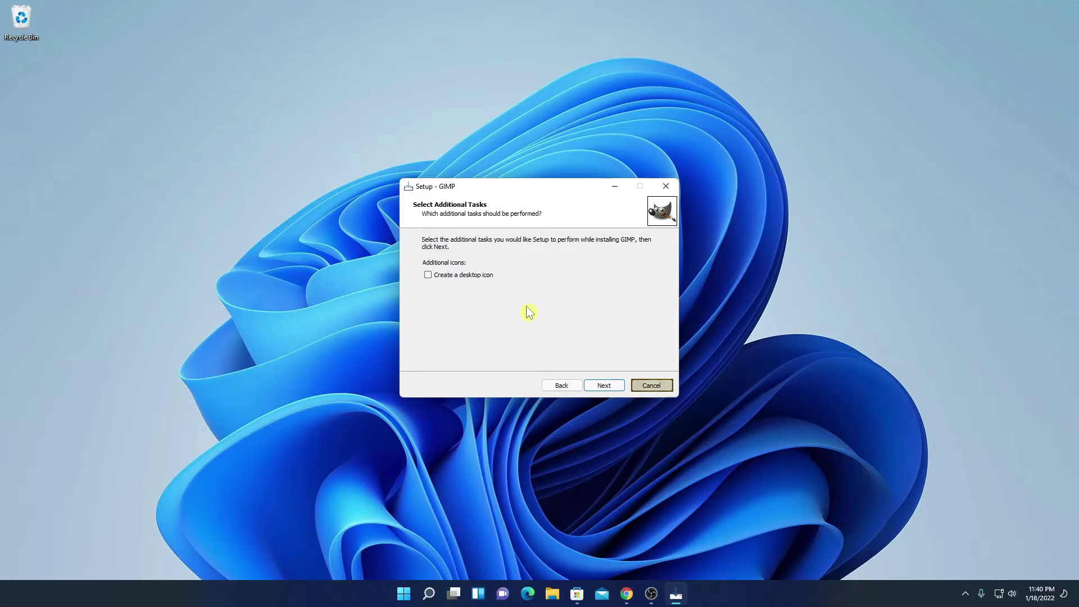
Enable 'Create a desktop icon', review the Ready to Install summary, and install GIMP.
click(429, 277)
click(603, 386)
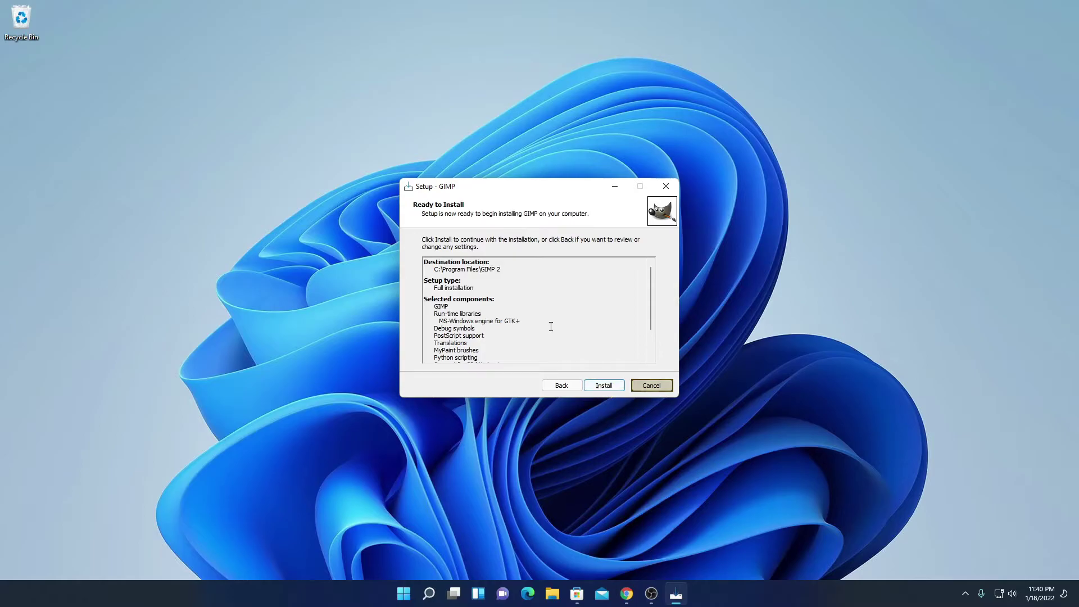
scroll(548, 323, down, 2)
click(537, 357)
drag(536, 356, 479, 304)
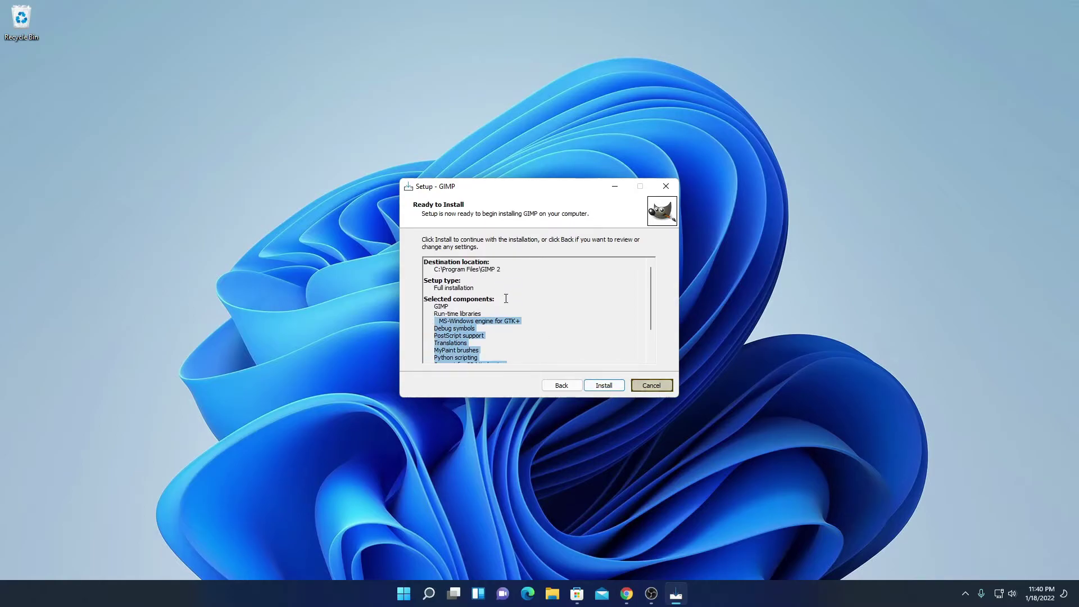
click(505, 298)
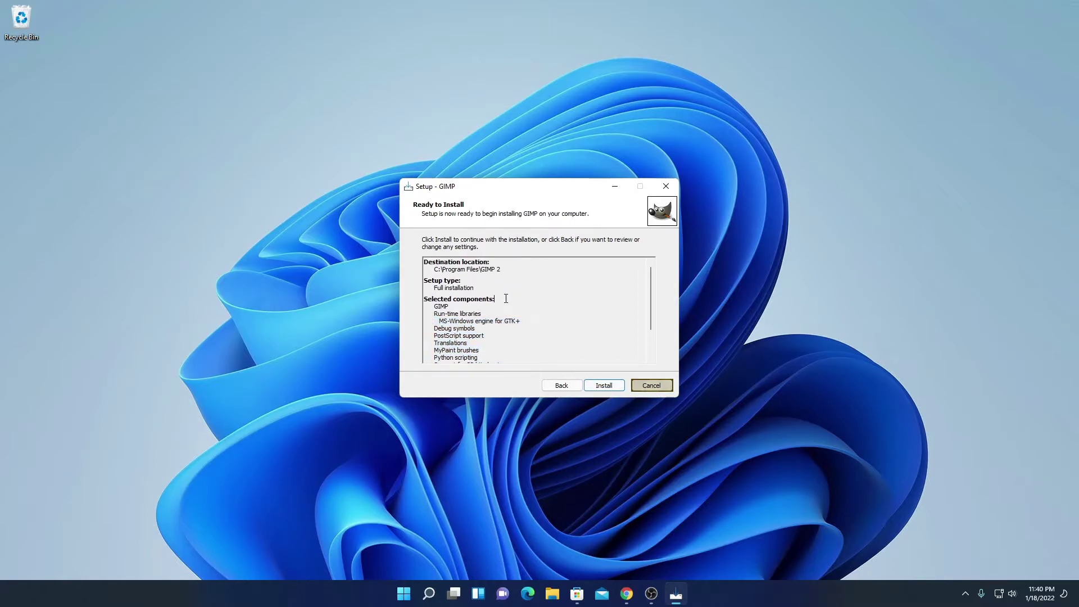
click(611, 384)
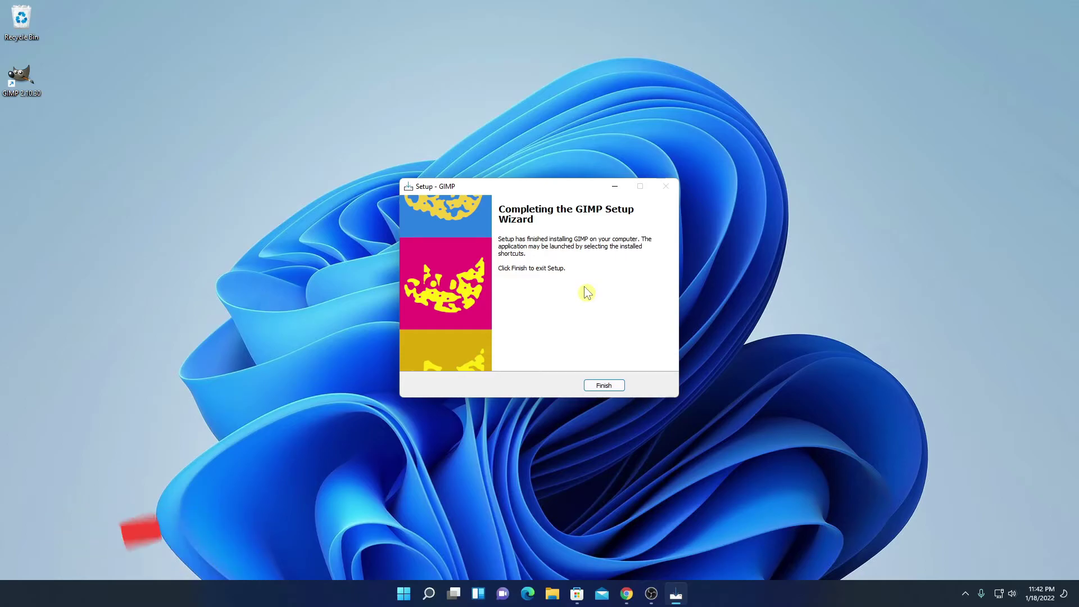
Close the setup wizard and launch GIMP 2.10.30 by searching 'gimp' in Windows Search.
click(604, 385)
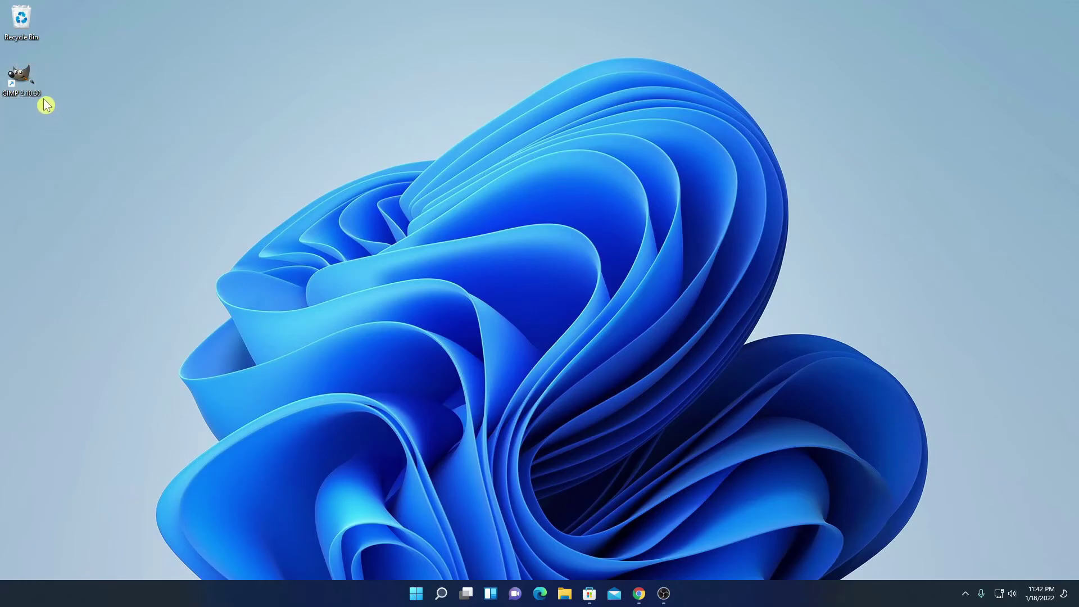
click(449, 593)
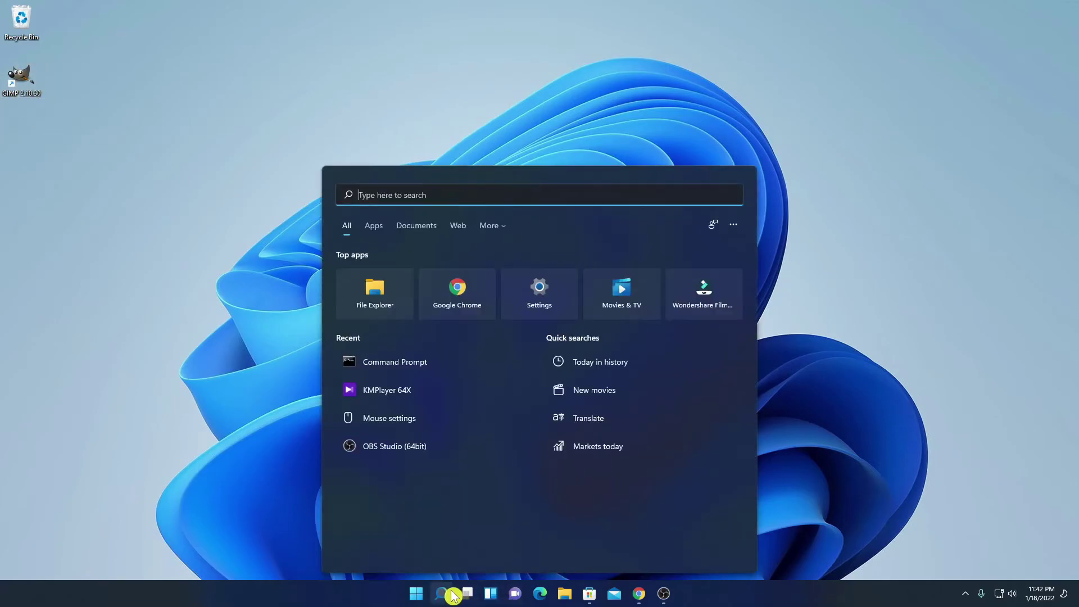
text(gimp)
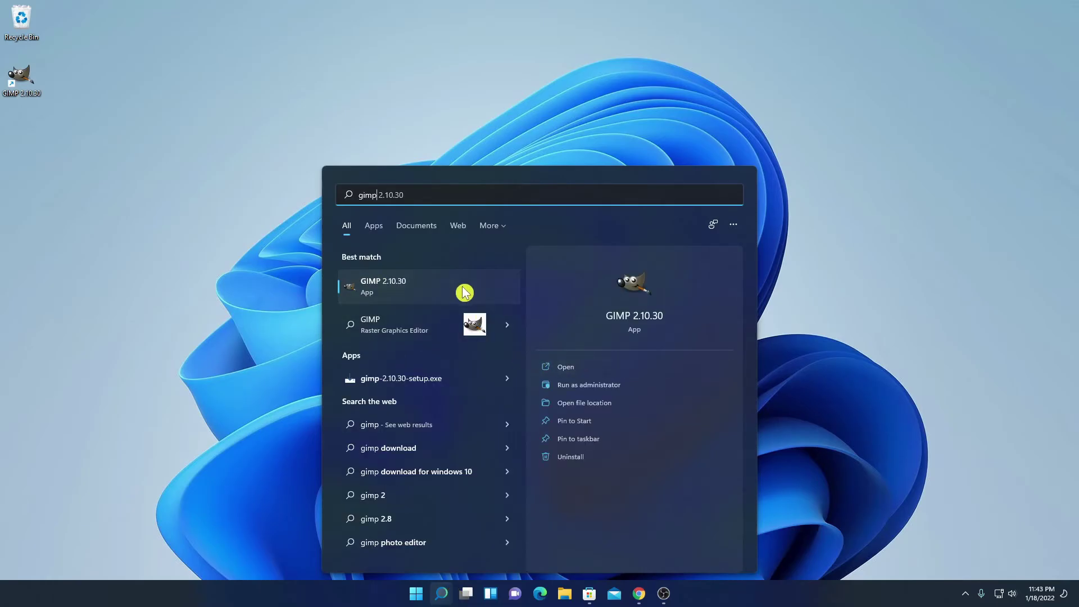
click(597, 371)
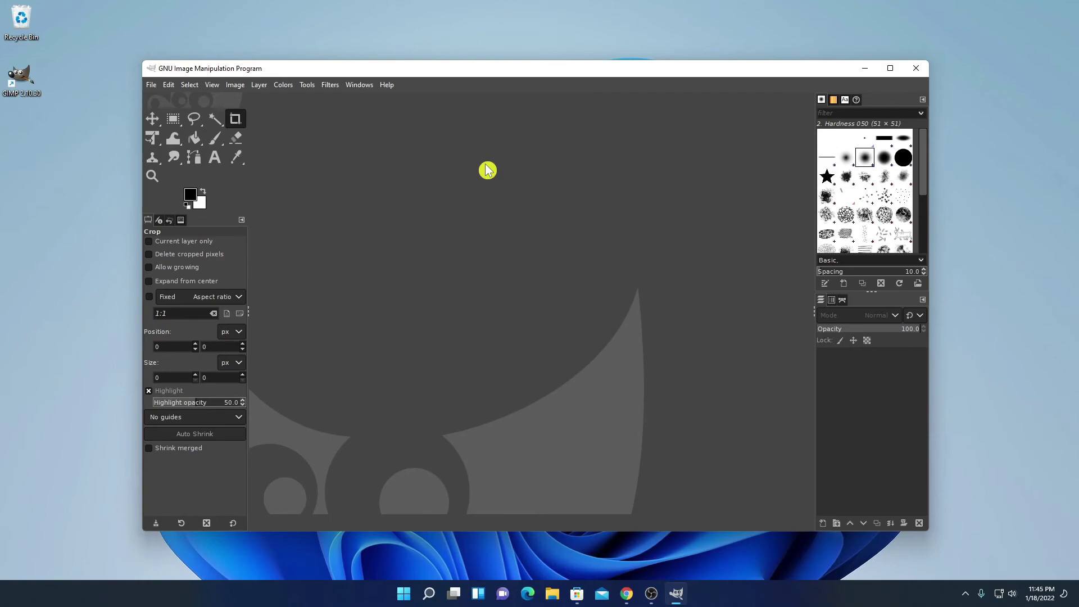
Minimize Chrome's GIMP tutorial page and the GIMP main window to reveal the desktop.
click(627, 593)
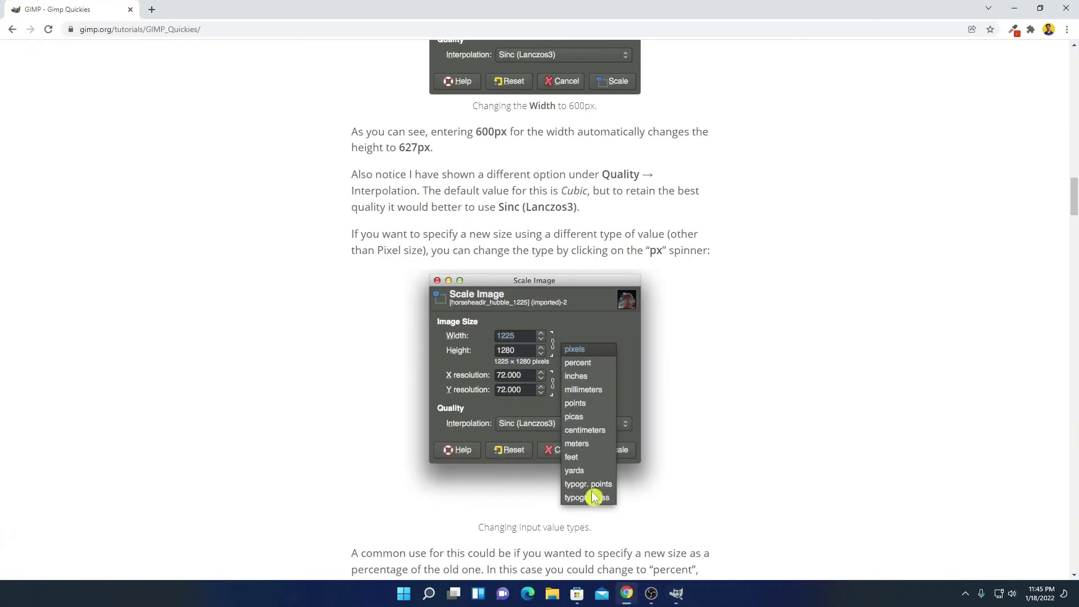
scroll(654, 260, up, 12)
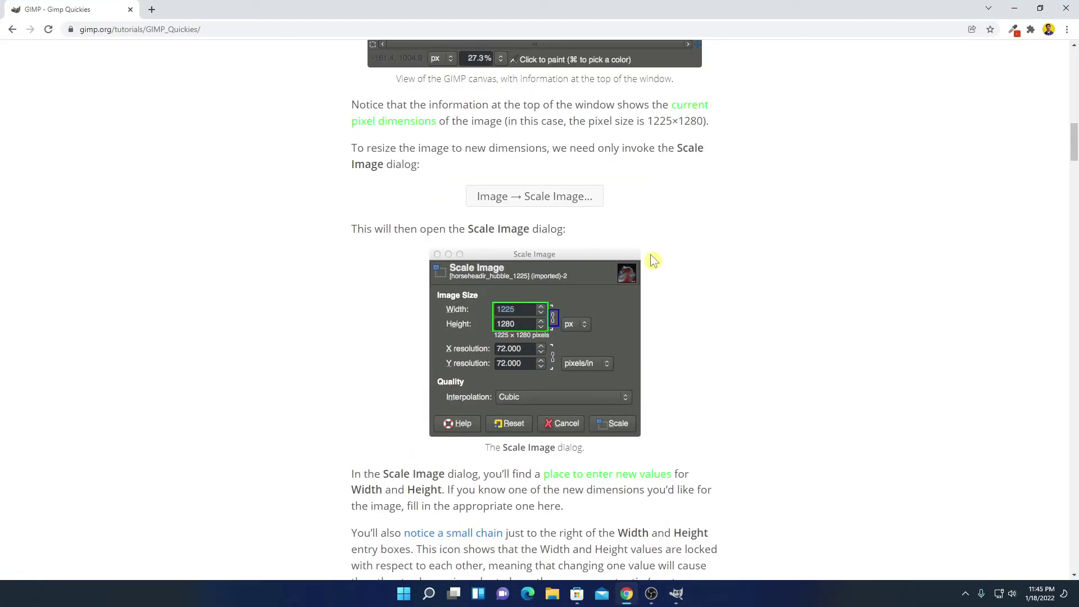
scroll(652, 258, down, 7)
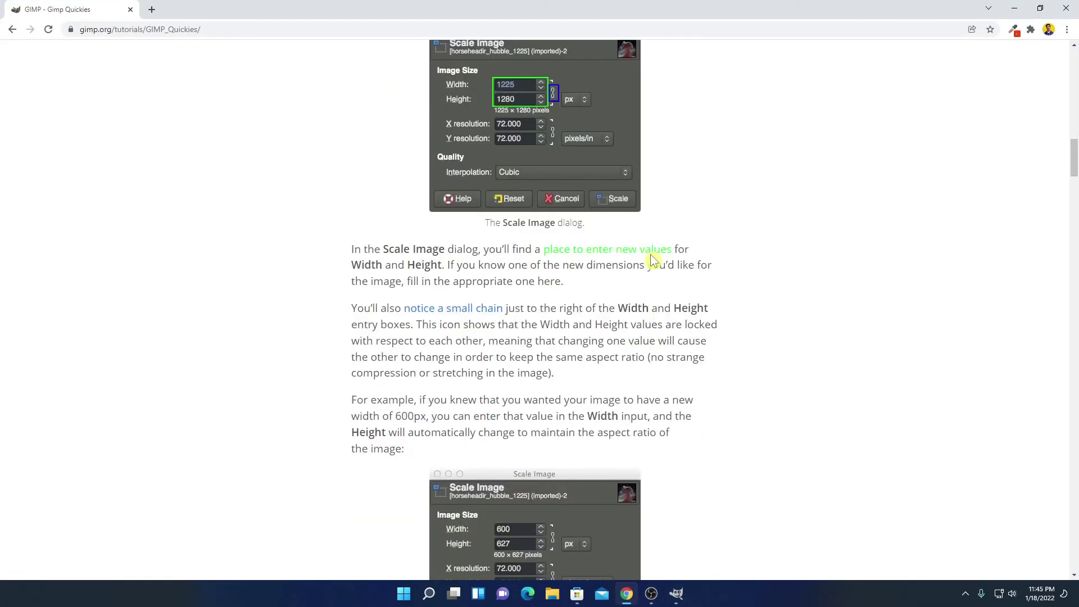
click(1014, 8)
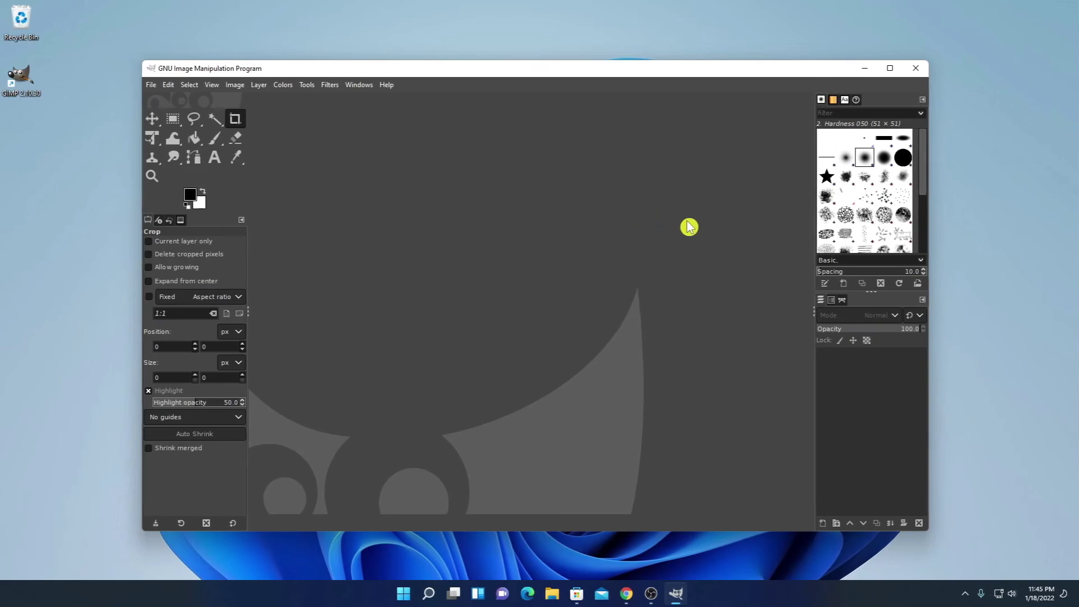
click(863, 69)
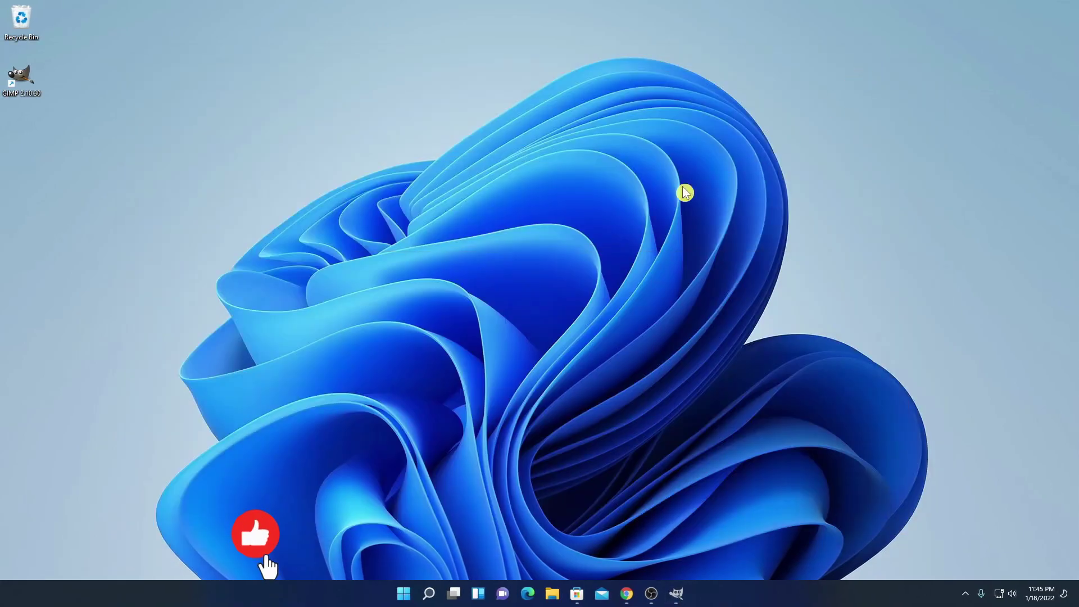